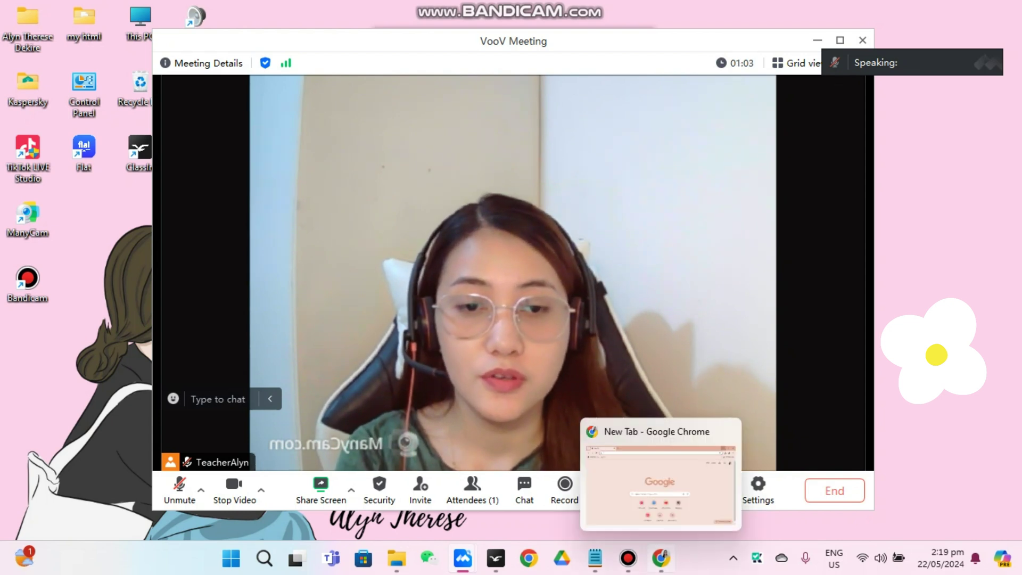
Switch to Chrome and search the web for "notezilla" to reach the Notezilla product page.
{"action": "left_click", "coordinate": [660, 557]}
{"action": "left_click", "coordinate": [661, 558]}
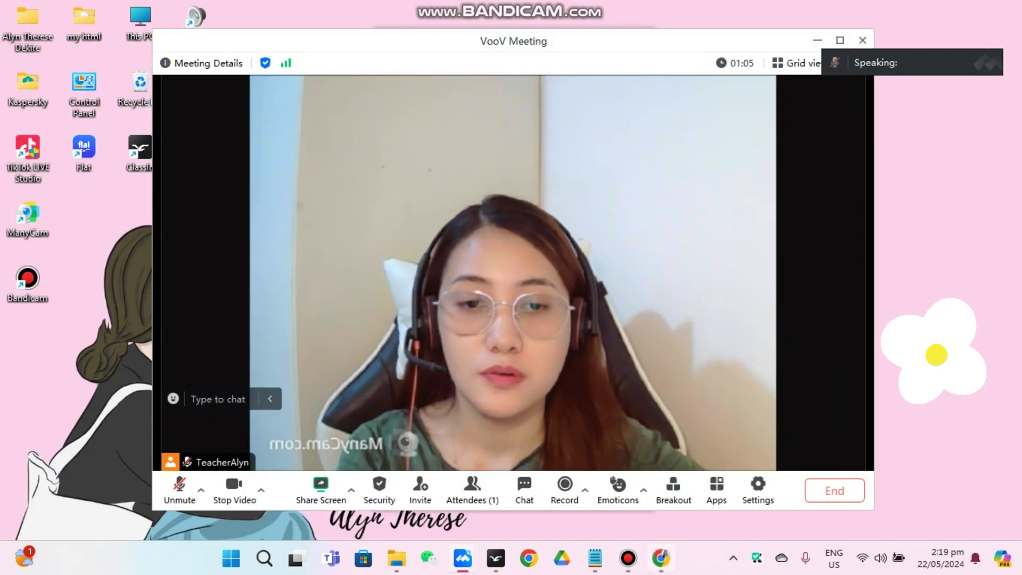
{"action": "left_click", "coordinate": [660, 558]}
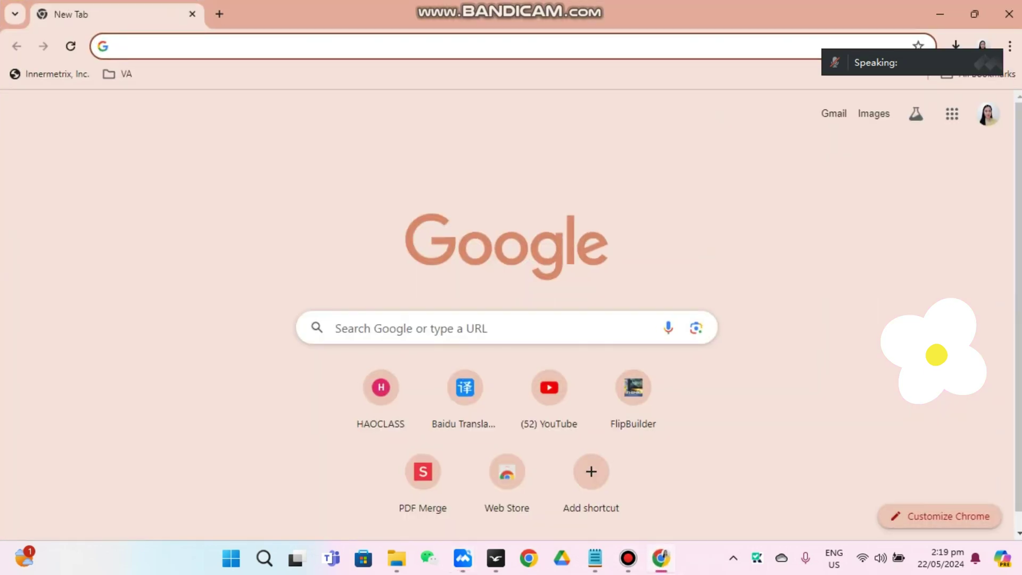
{"action": "type", "text": "notezill"}
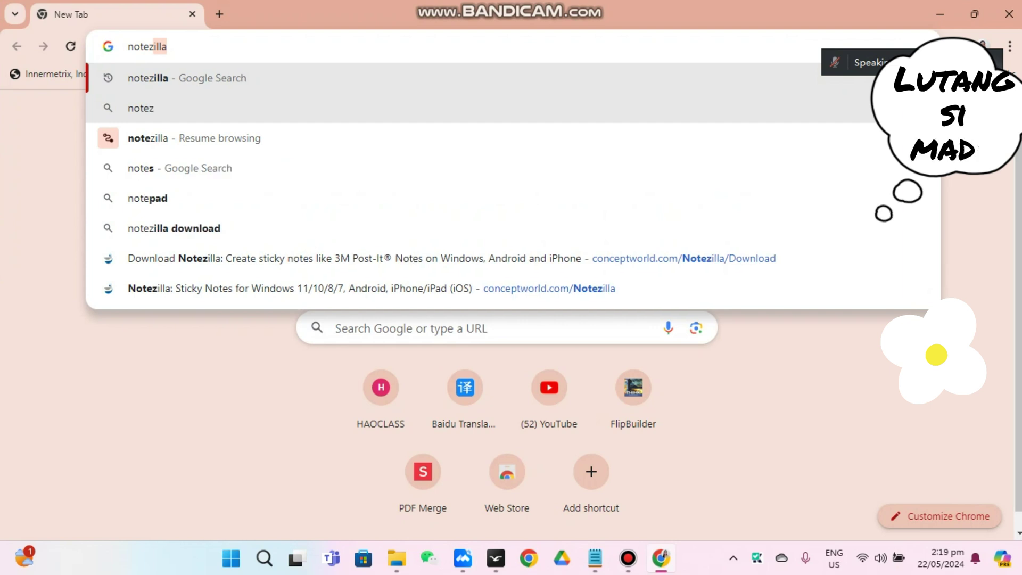
{"action": "type", "text": "a"}
{"action": "key", "text": "Return"}
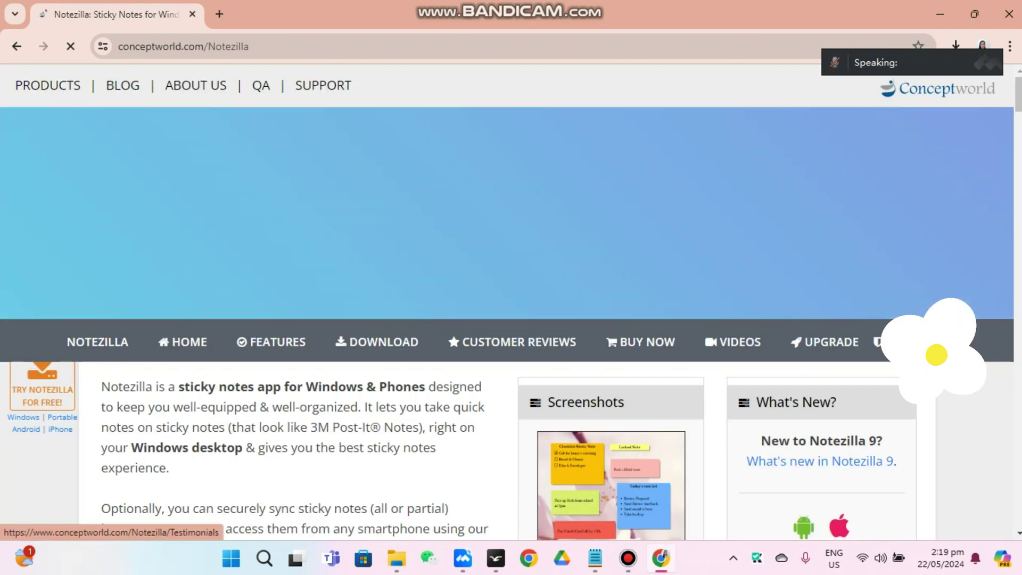
Download the 64-bit Windows installer from Notezilla's free-trial download page and minimize the browser.
{"action": "scroll", "coordinate": [936, 355], "scroll_direction": "down", "scroll_amount": 8}
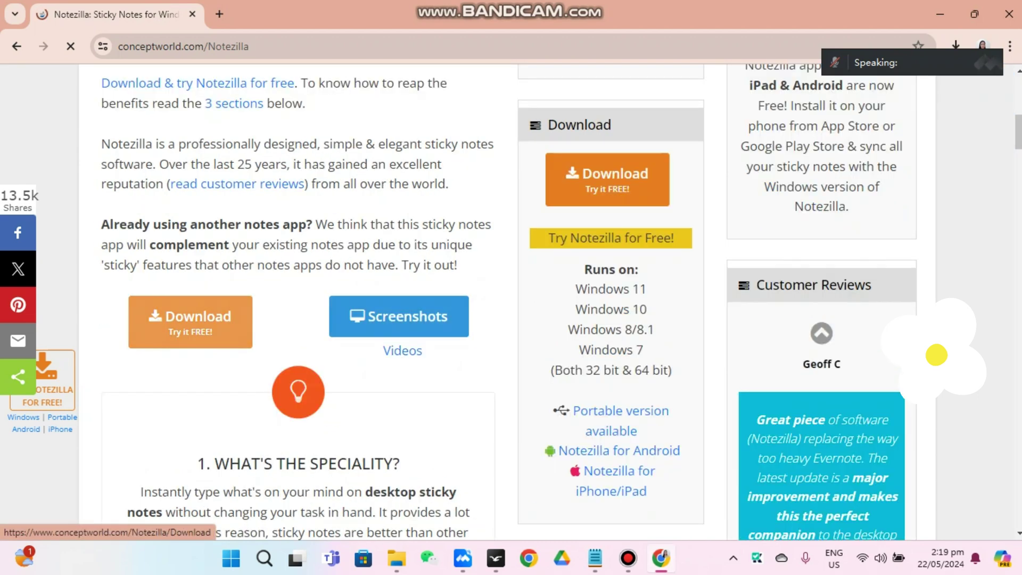
{"action": "left_click", "coordinate": [190, 322]}
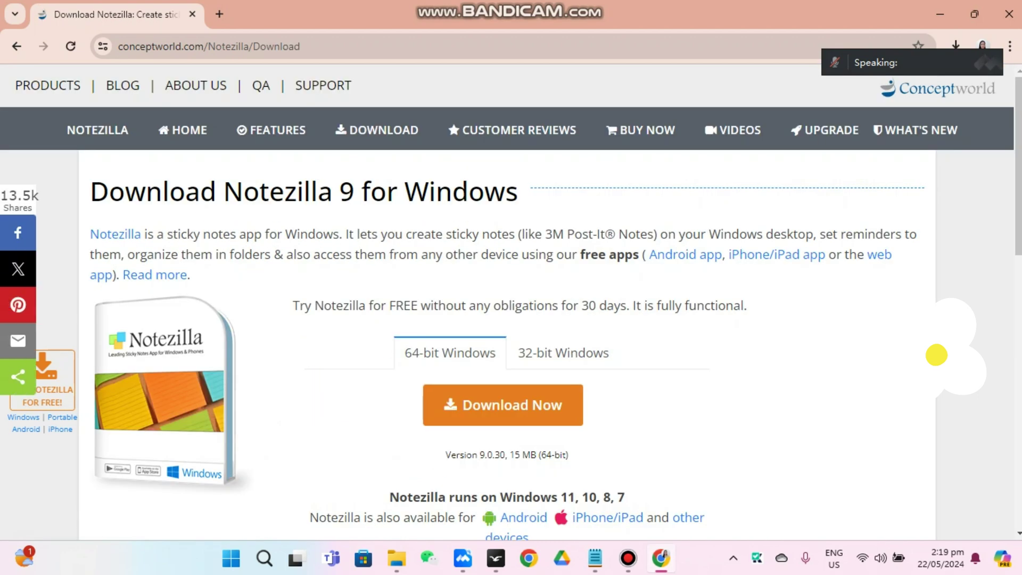
{"action": "scroll", "coordinate": [936, 355], "scroll_direction": "down", "scroll_amount": 1}
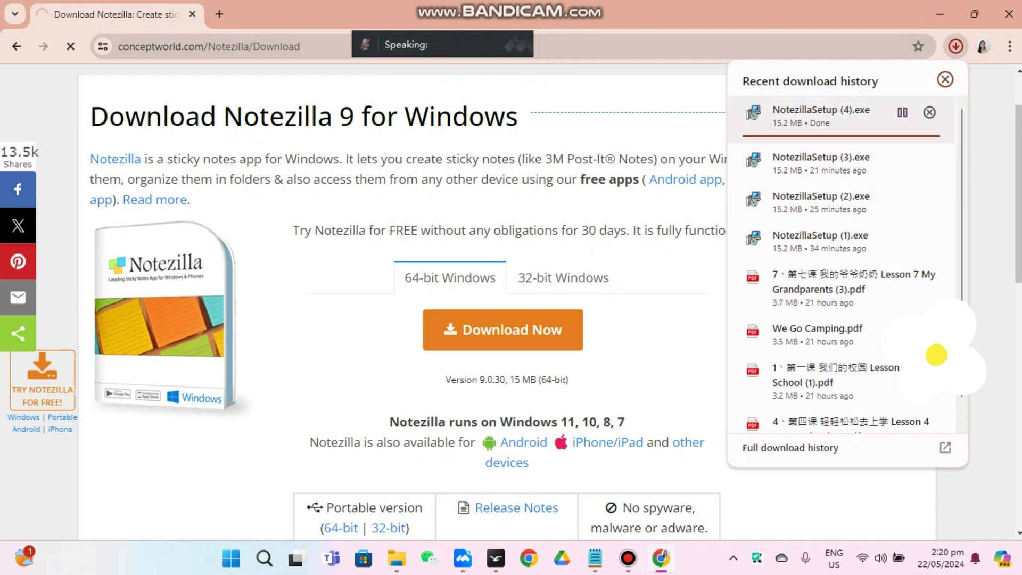
{"action": "left_click", "coordinate": [940, 14]}
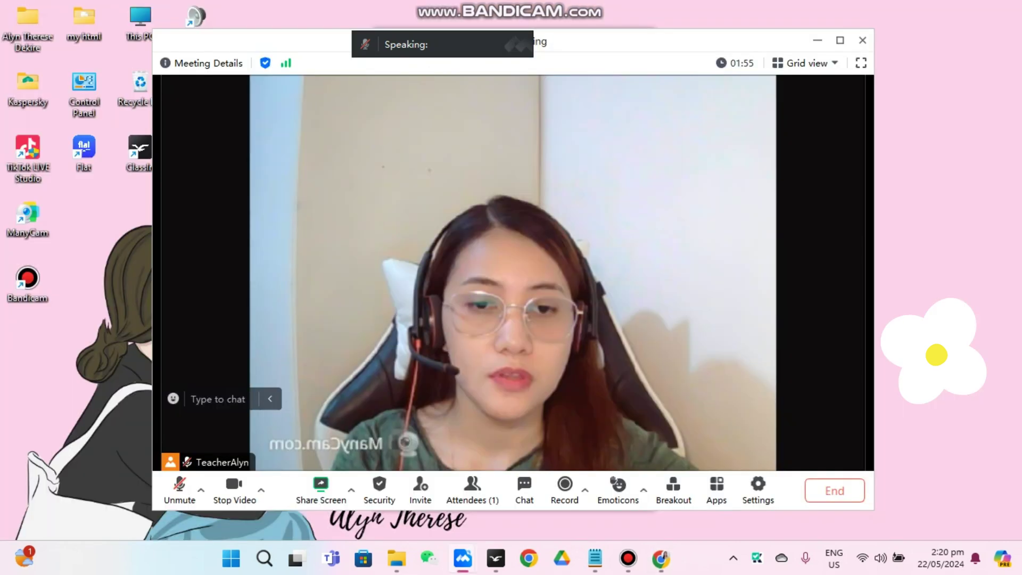
Create a new Notezilla note over the meeting window and fill it with the ESL teacher introduction ending in "Let's get started!".
{"action": "left_click", "coordinate": [732, 557]}
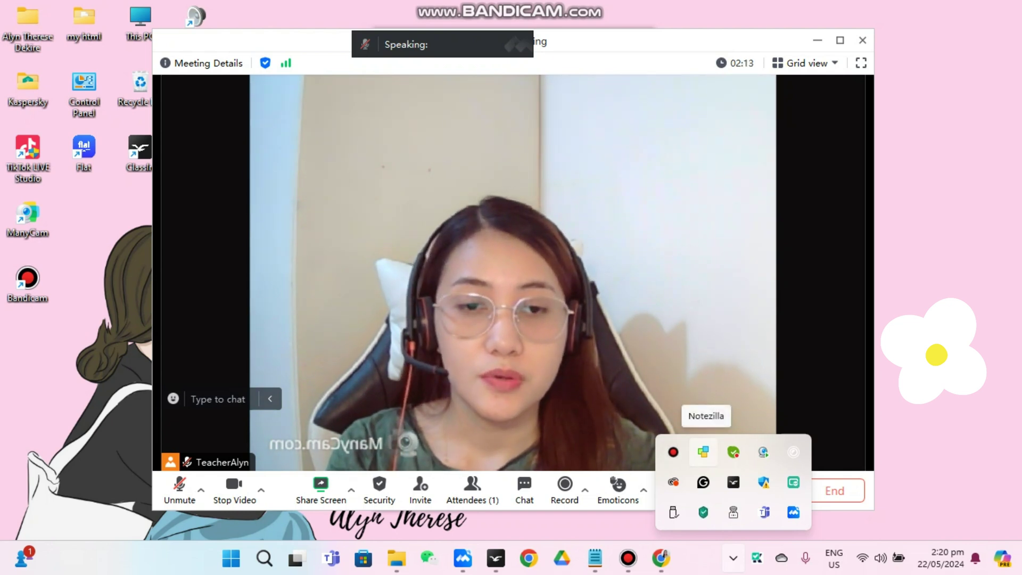
{"action": "right_click", "coordinate": [703, 452]}
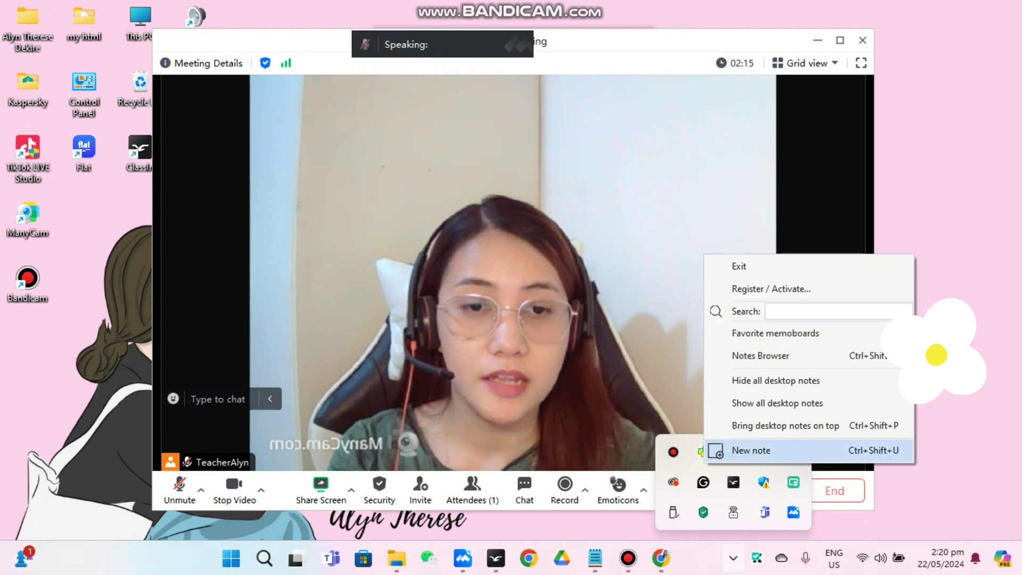
{"action": "left_click", "coordinate": [751, 450]}
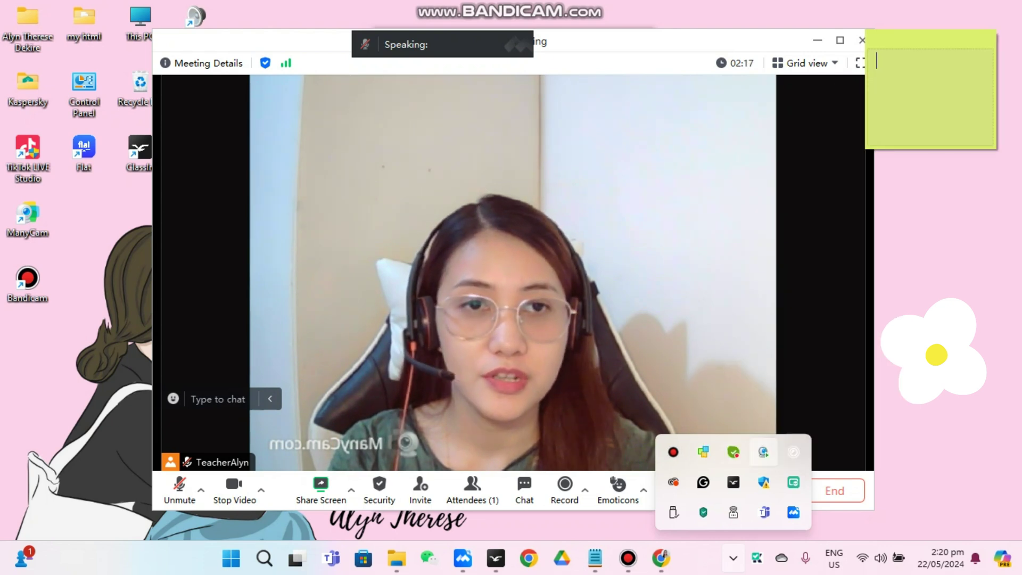
{"action": "left_click_drag", "start_coordinate": [917, 44], "coordinate": [765, 51]}
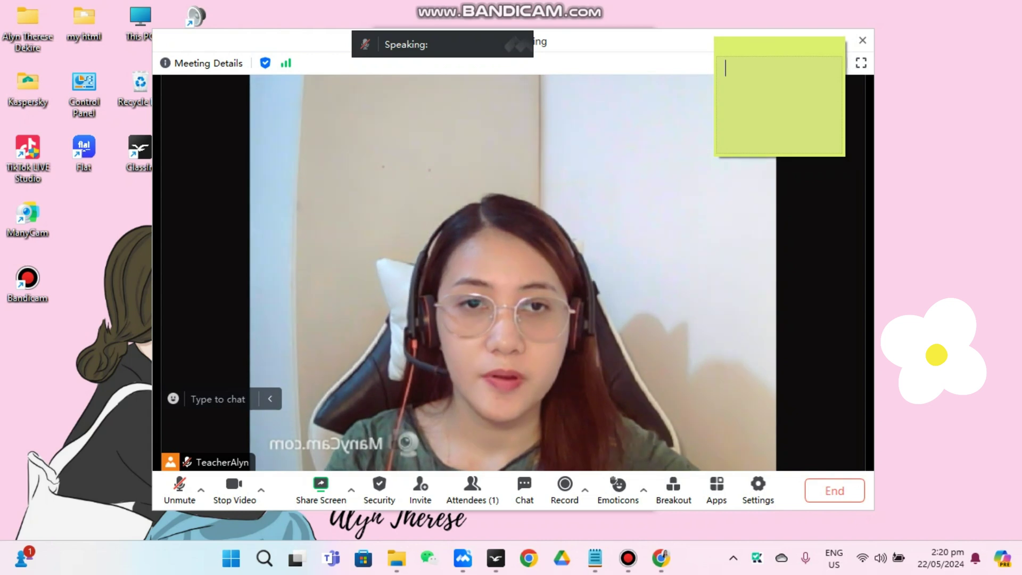
{"action": "type", "text": "that with dedication and practice, you'll achieve your English language goals. Let's get started!"}
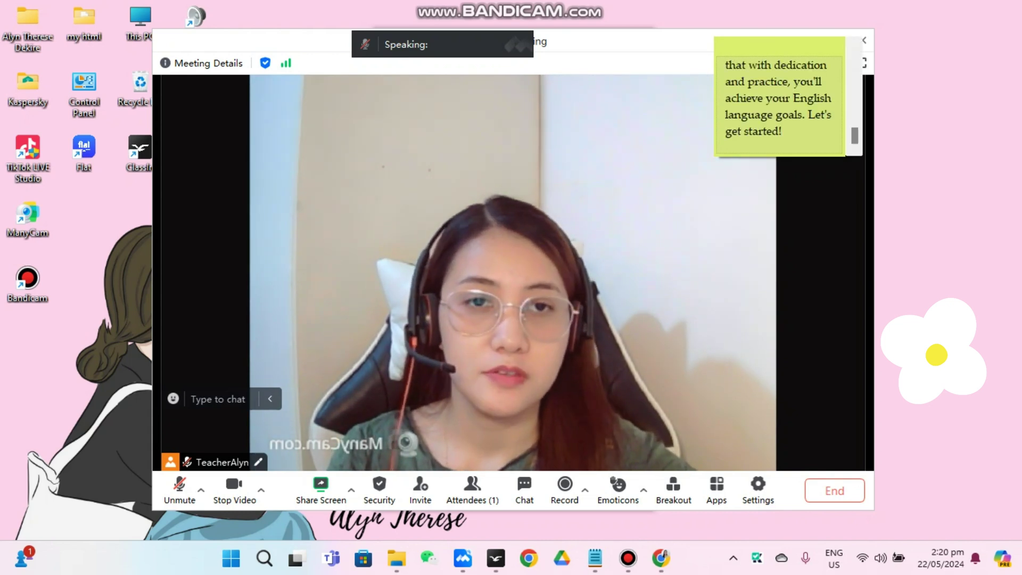
Resize the note to fit the whole introduction script and place it over the left half of the meeting video.
{"action": "left_click_drag", "start_coordinate": [820, 156], "coordinate": [820, 376]}
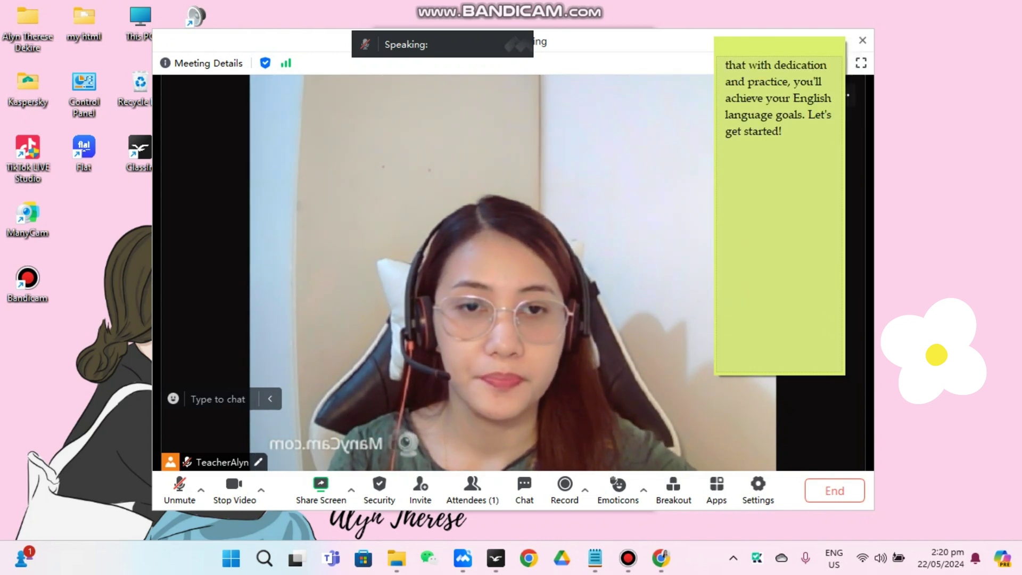
{"action": "left_click_drag", "start_coordinate": [715, 253], "coordinate": [602, 253]}
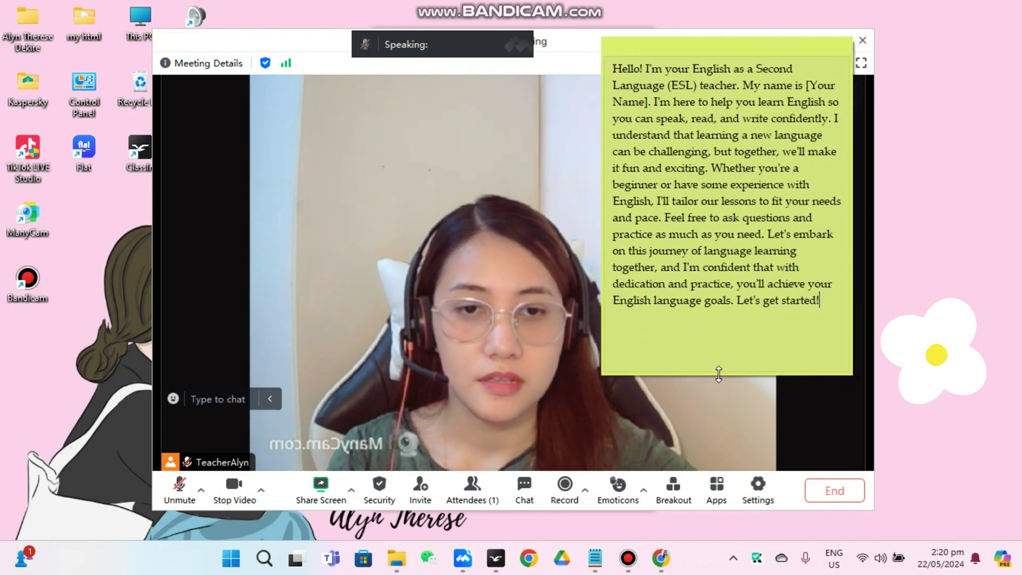
{"action": "left_click_drag", "start_coordinate": [719, 375], "coordinate": [719, 325]}
{"action": "left_click_drag", "start_coordinate": [754, 48], "coordinate": [416, 85]}
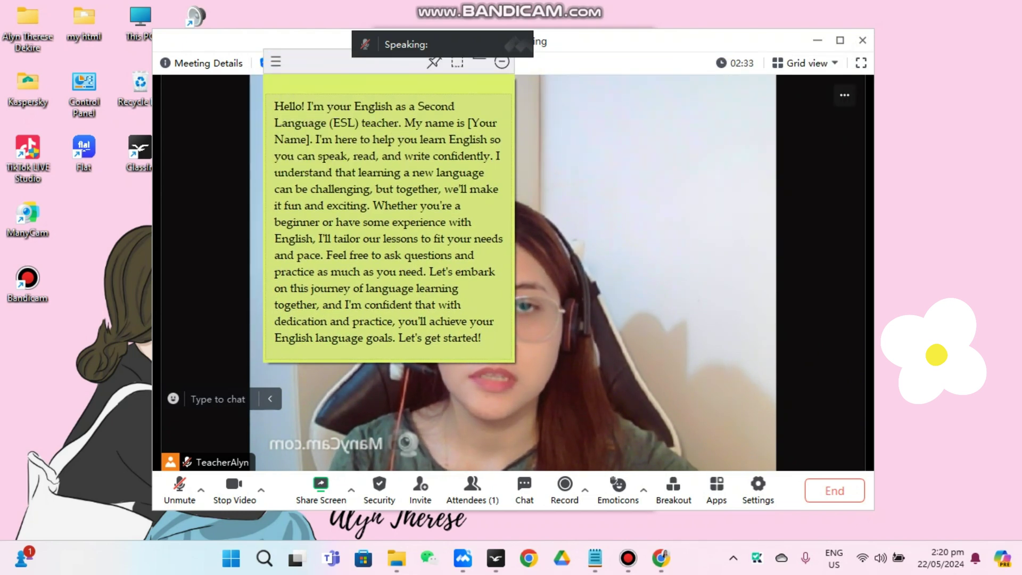
Set the note's transparency to Full.
{"action": "left_click", "coordinate": [275, 61]}
{"action": "key", "text": "Escape"}
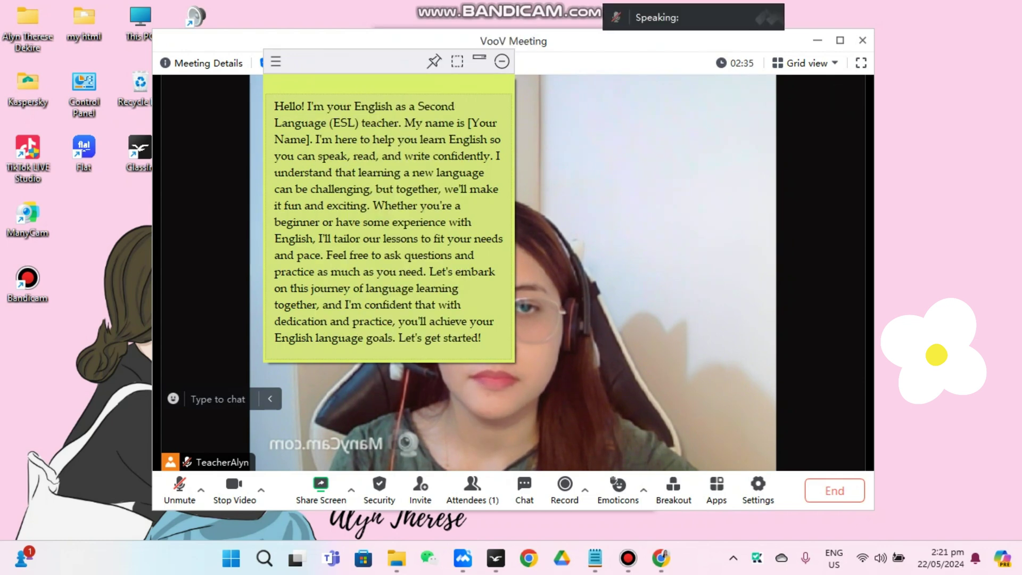
{"action": "right_click", "coordinate": [382, 61]}
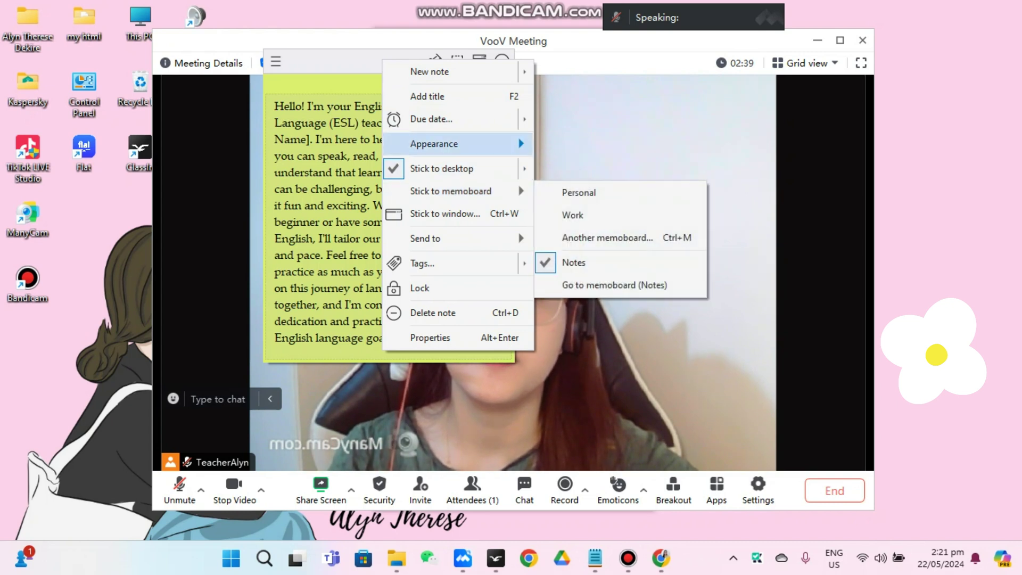
{"action": "mouse_move", "coordinate": [433, 143]}
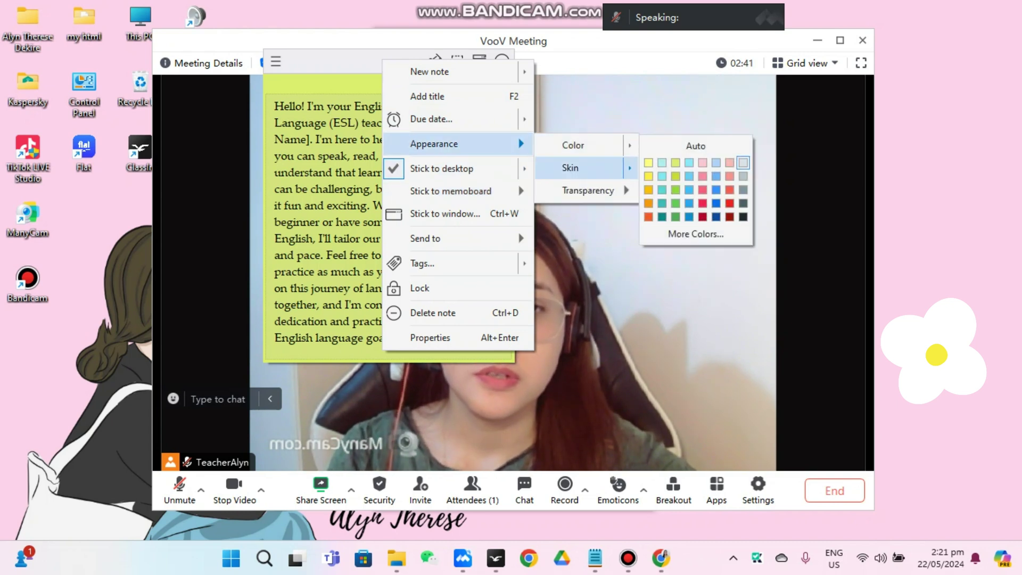
{"action": "mouse_move", "coordinate": [573, 145]}
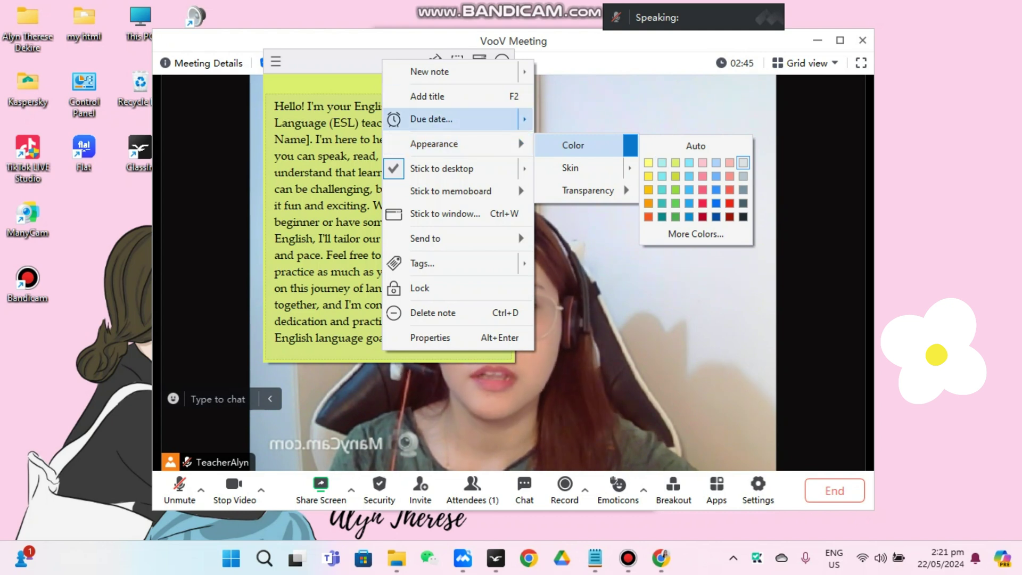
{"action": "mouse_move", "coordinate": [570, 168]}
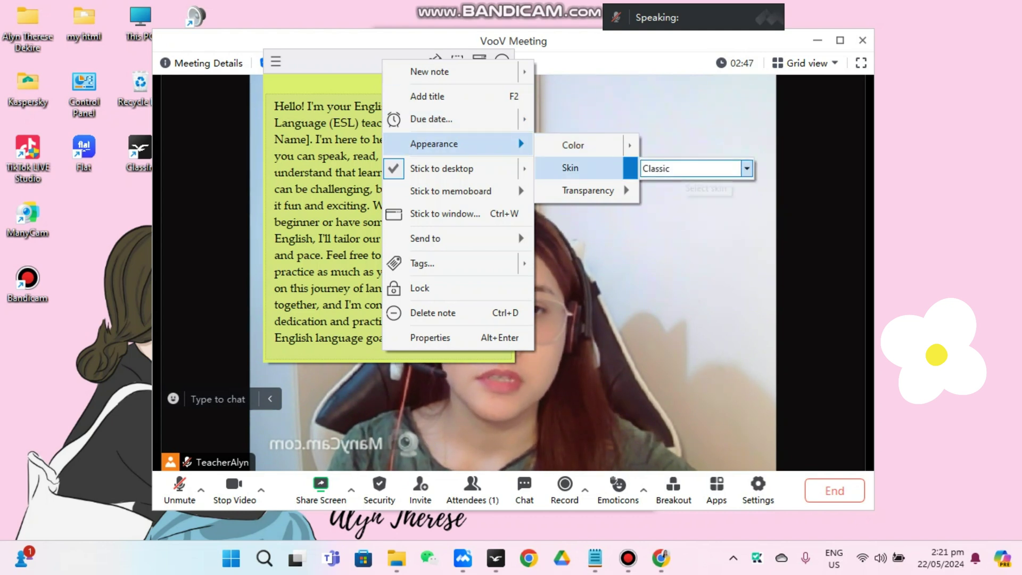
{"action": "mouse_move", "coordinate": [588, 191]}
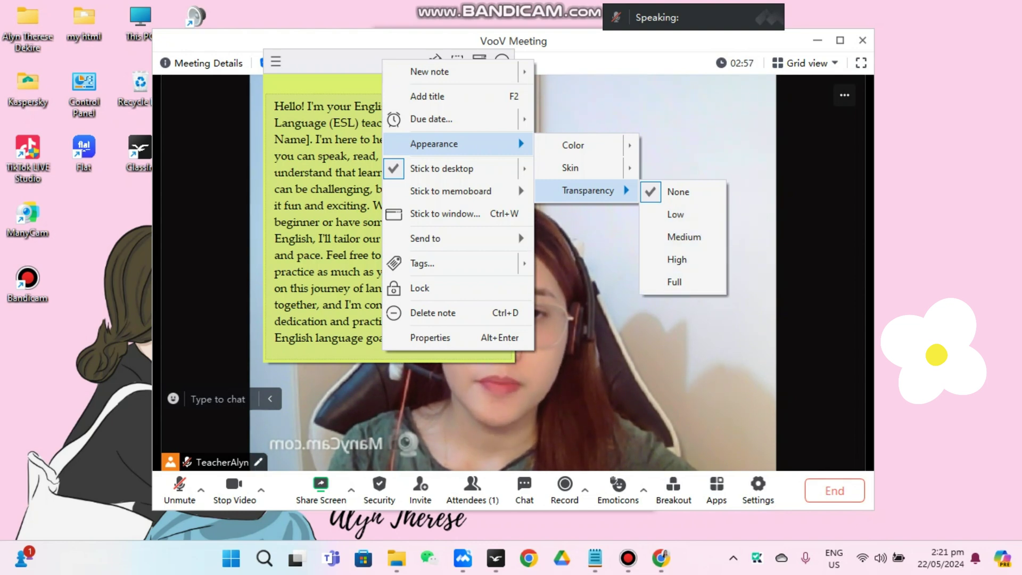
{"action": "left_click", "coordinate": [674, 282]}
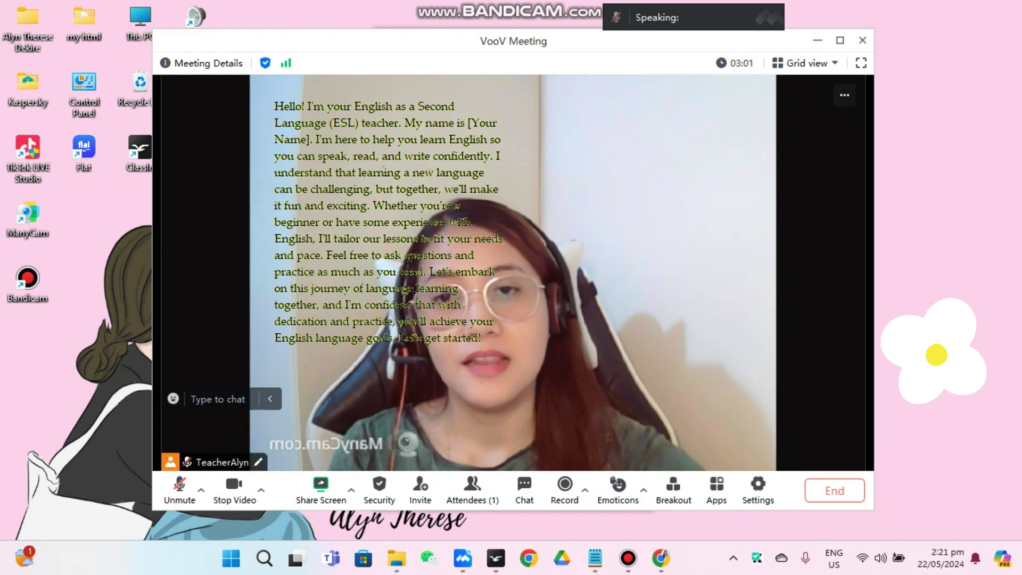
Reposition the transparent note over the upper-left part of the meeting video.
{"action": "mouse_move", "coordinate": [355, 123]}
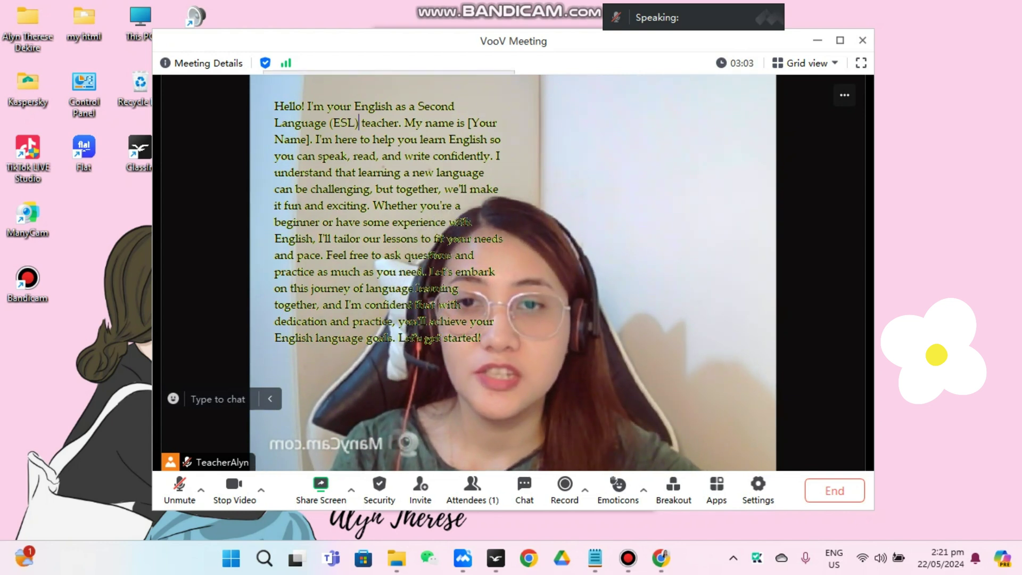
{"action": "left_click_drag", "start_coordinate": [362, 94], "coordinate": [550, 94]}
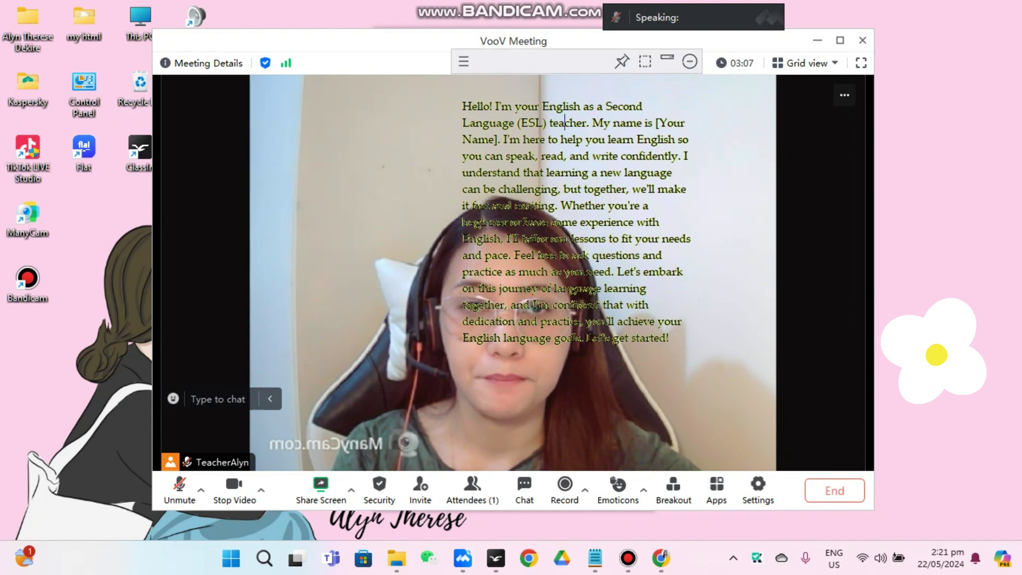
{"action": "left_click_drag", "start_coordinate": [566, 88], "coordinate": [360, 69]}
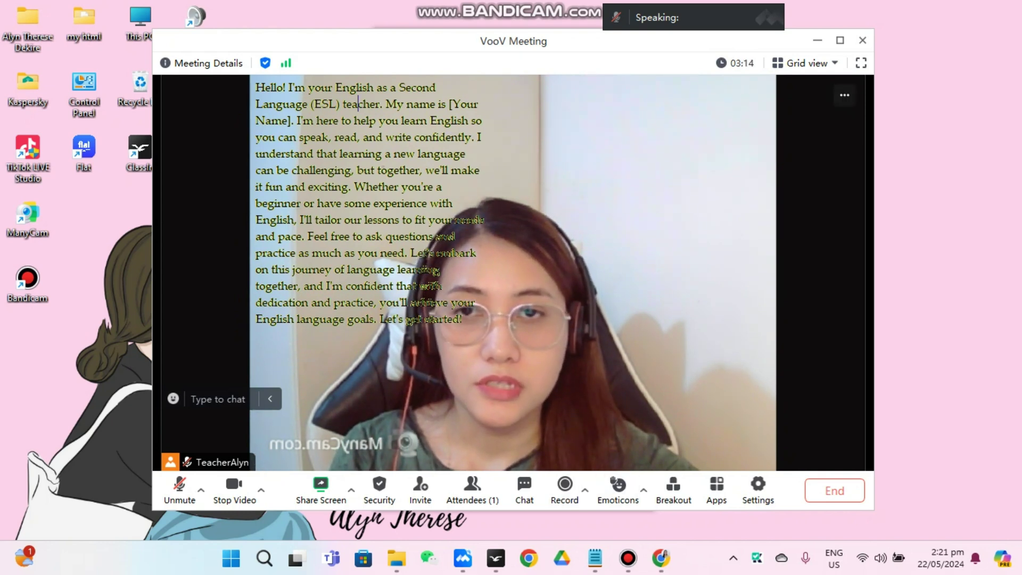
Look at the list of windows the note can be stuck to and close it without choosing any.
{"action": "mouse_move", "coordinate": [367, 90]}
{"action": "right_click", "coordinate": [358, 41]}
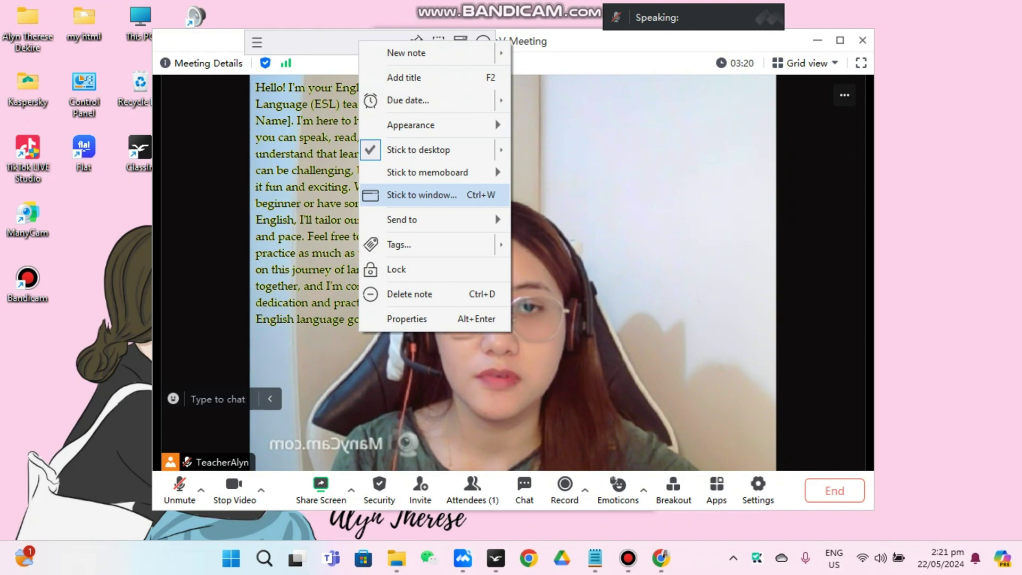
{"action": "left_click", "coordinate": [421, 195]}
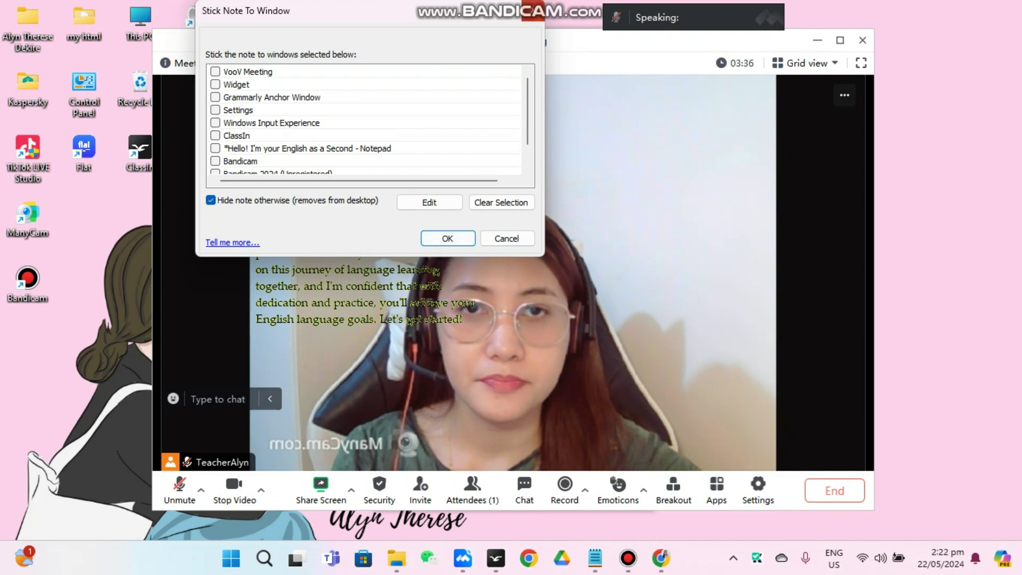
{"action": "left_click", "coordinate": [532, 11]}
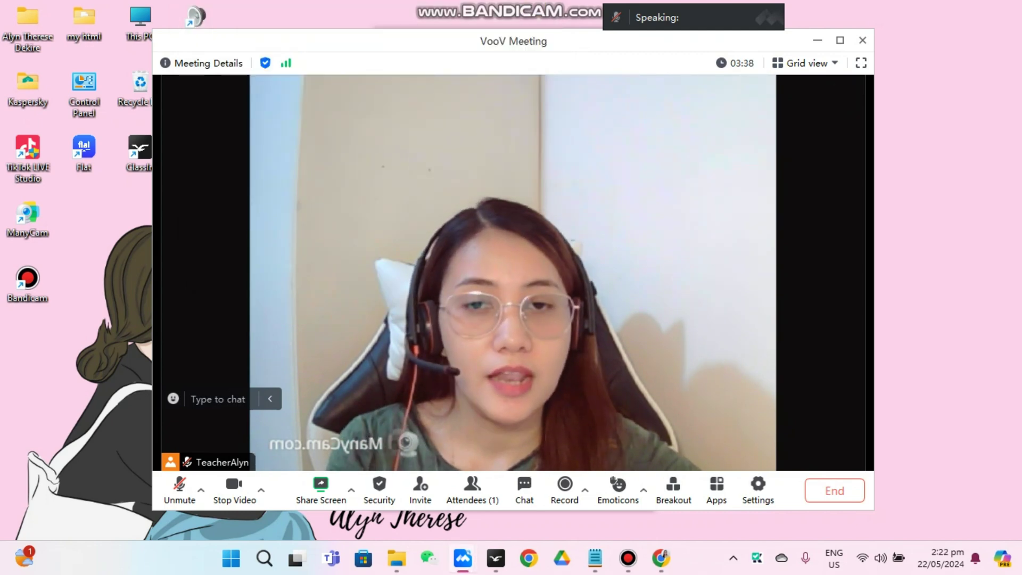
Arrange the note and the meeting window side by side, with the note over the desktop icons to the left of the meeting.
{"action": "left_click_drag", "start_coordinate": [517, 43], "coordinate": [538, 126]}
{"action": "left_click", "coordinate": [295, 88]}
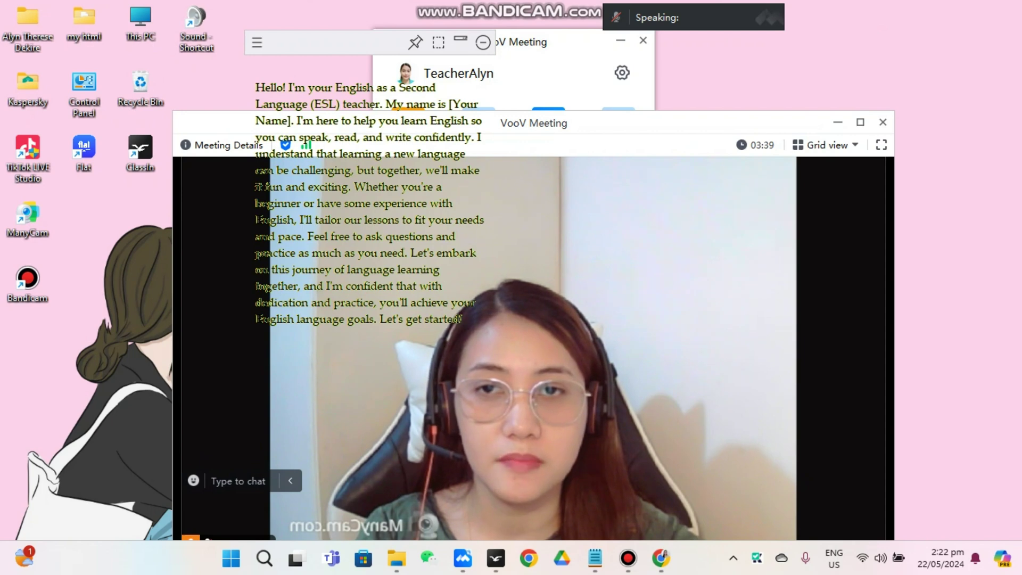
{"action": "left_click_drag", "start_coordinate": [335, 67], "coordinate": [358, 193]}
{"action": "left_click", "coordinate": [359, 193]}
{"action": "left_click_drag", "start_coordinate": [410, 131], "coordinate": [597, 170]}
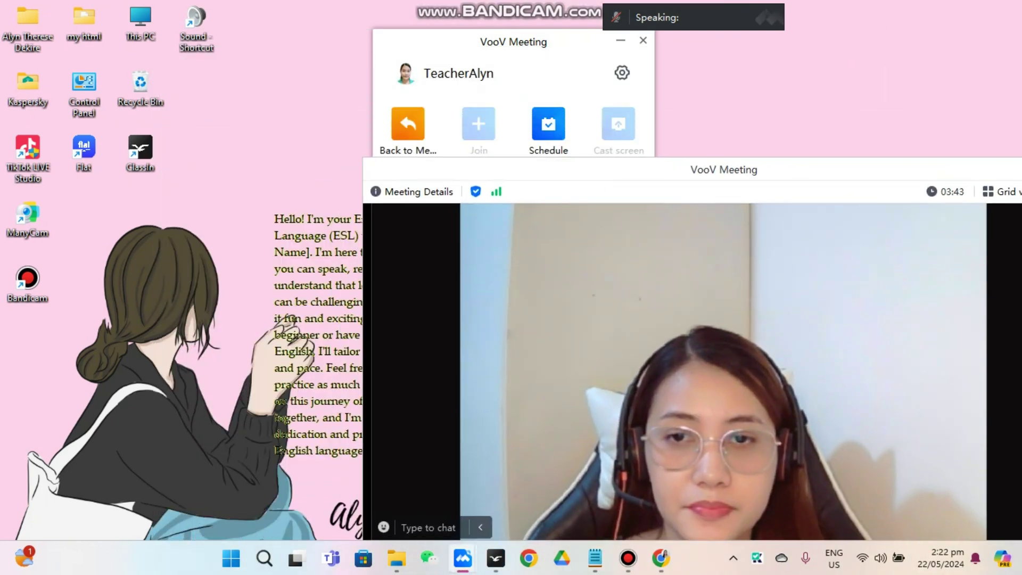
{"action": "left_click", "coordinate": [331, 245]}
{"action": "left_click_drag", "start_coordinate": [344, 198], "coordinate": [118, 104]}
{"action": "left_click_drag", "start_coordinate": [543, 179], "coordinate": [450, 34]}
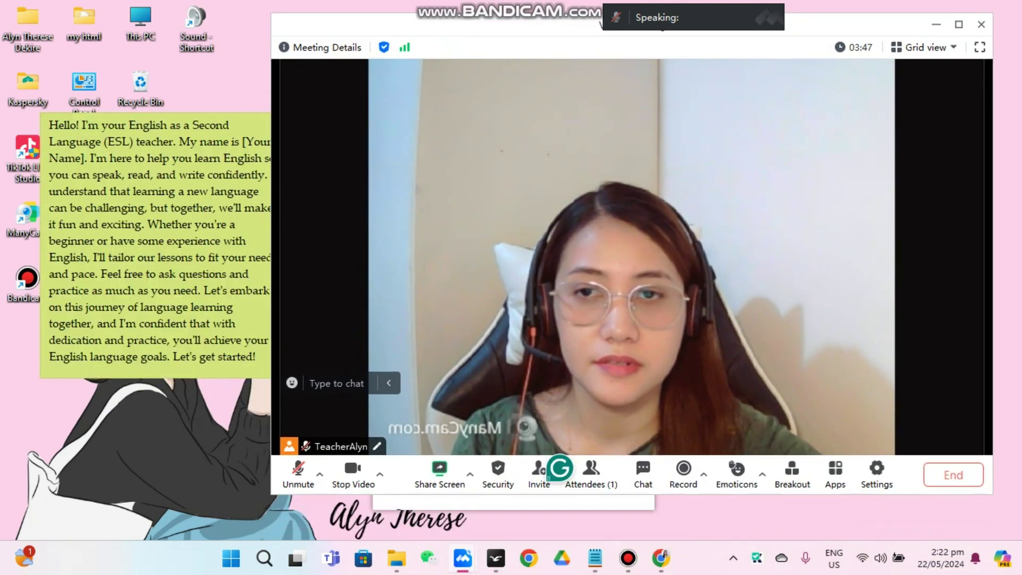
Choose VooV Meeting as the window to stick the note to, and place the note over the meeting video.
{"action": "left_click", "coordinate": [255, 127]}
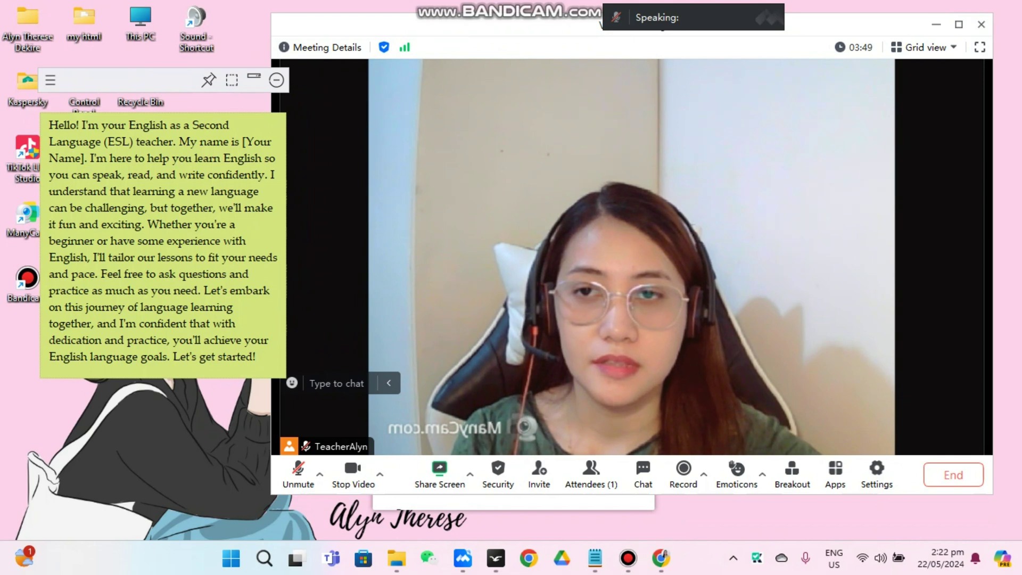
{"action": "right_click", "coordinate": [167, 83]}
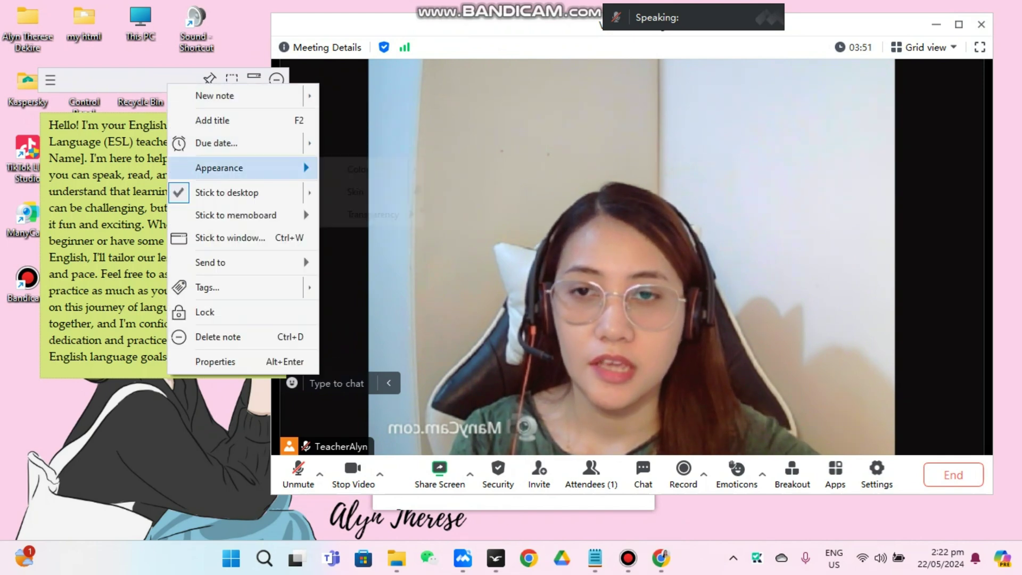
{"action": "mouse_move", "coordinate": [240, 169]}
{"action": "mouse_move", "coordinate": [372, 214]}
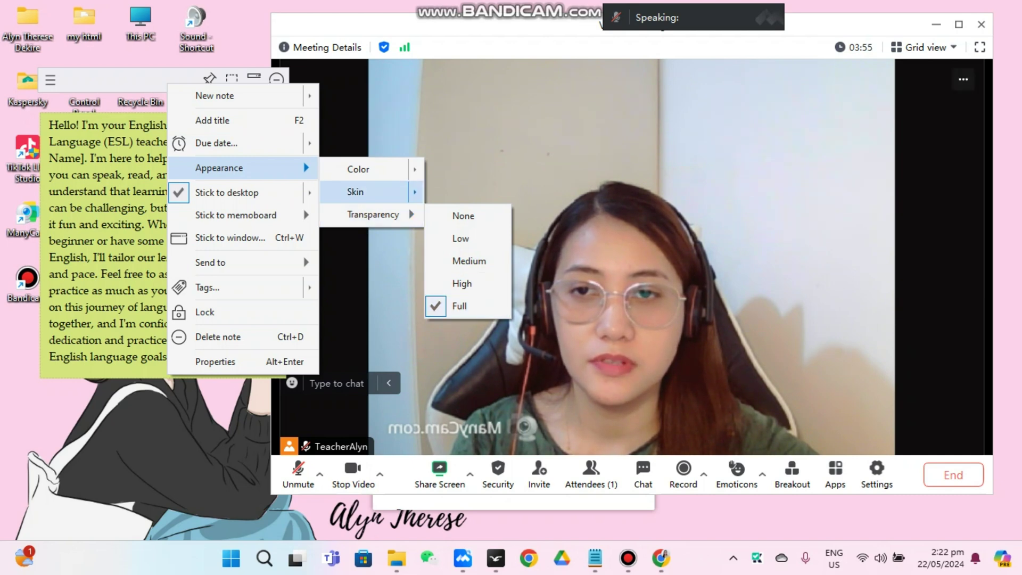
{"action": "left_click", "coordinate": [230, 237]}
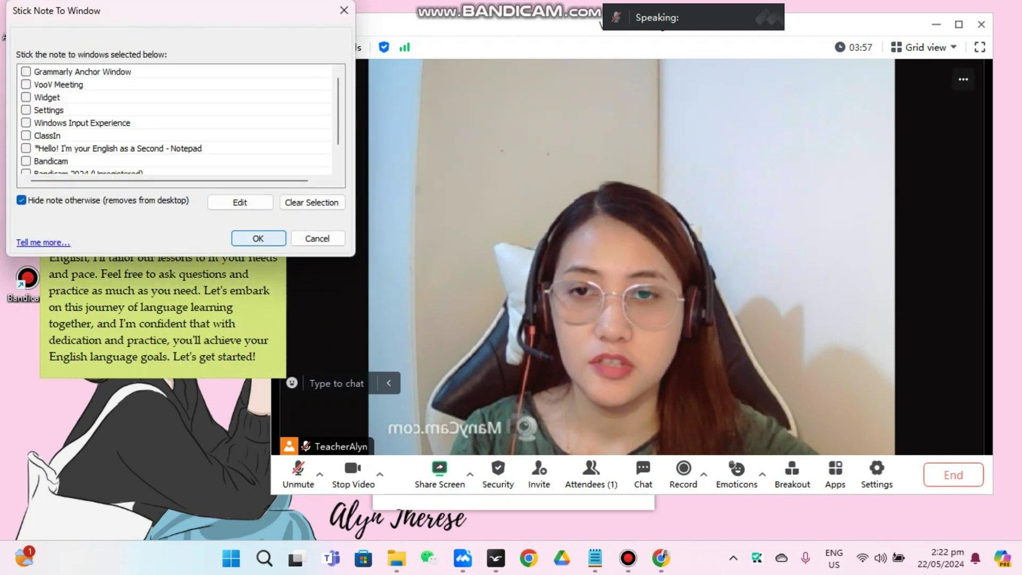
{"action": "left_click", "coordinate": [59, 85]}
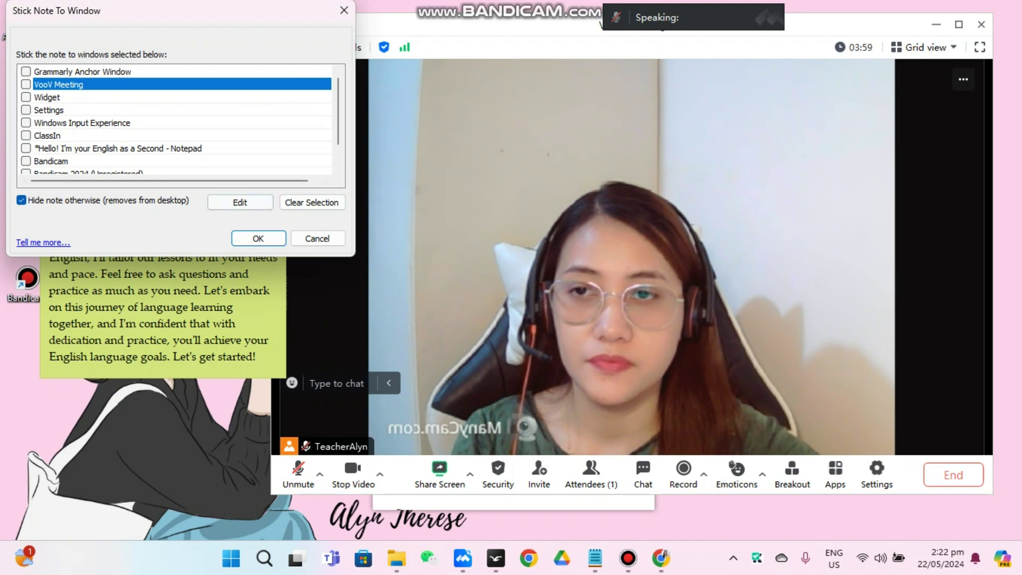
{"action": "left_click", "coordinate": [259, 238]}
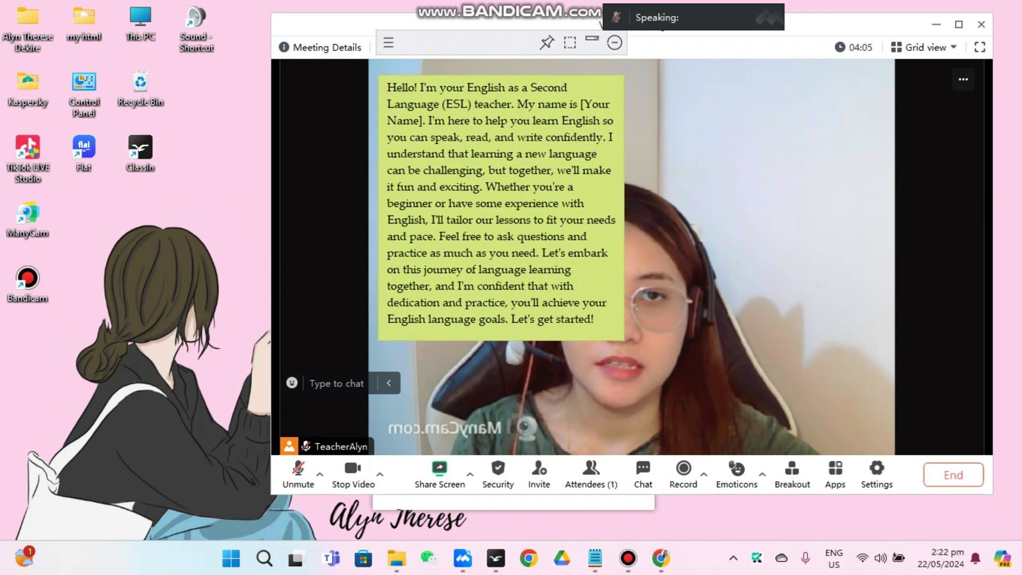
Set the note's transparency to High.
{"action": "right_click", "coordinate": [491, 49]}
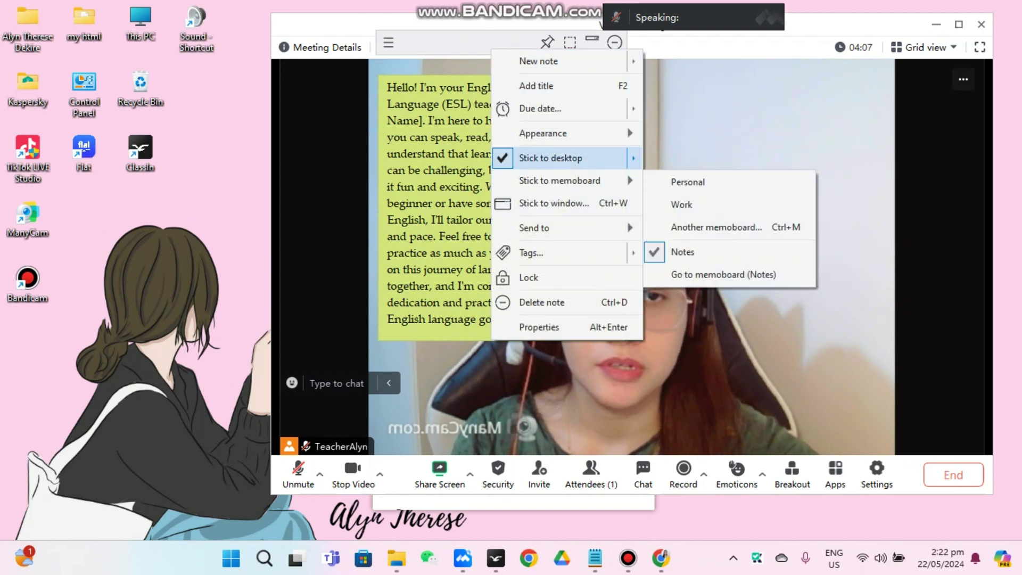
{"action": "mouse_move", "coordinate": [564, 133]}
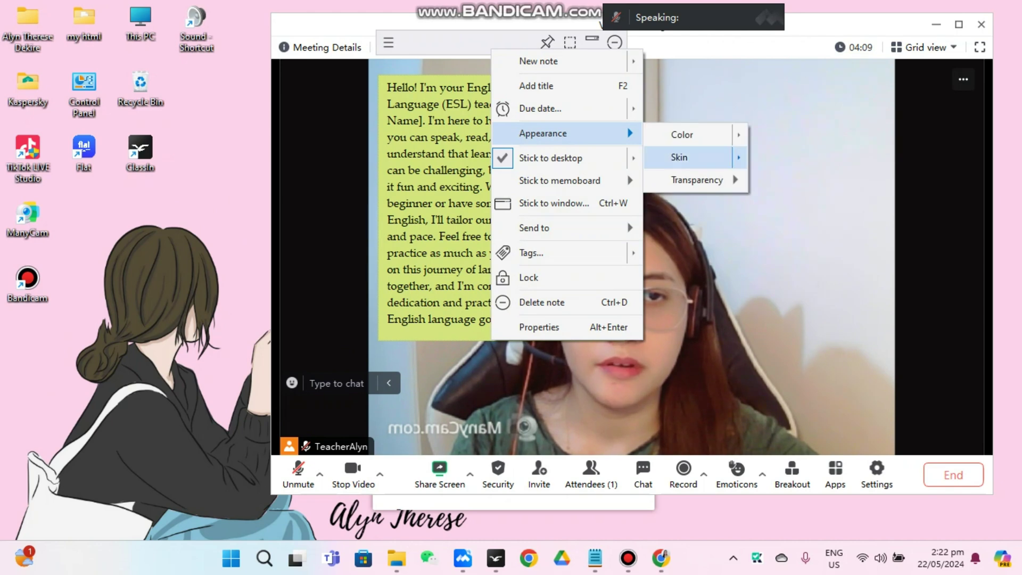
{"action": "mouse_move", "coordinate": [695, 177]}
{"action": "left_click", "coordinate": [788, 249]}
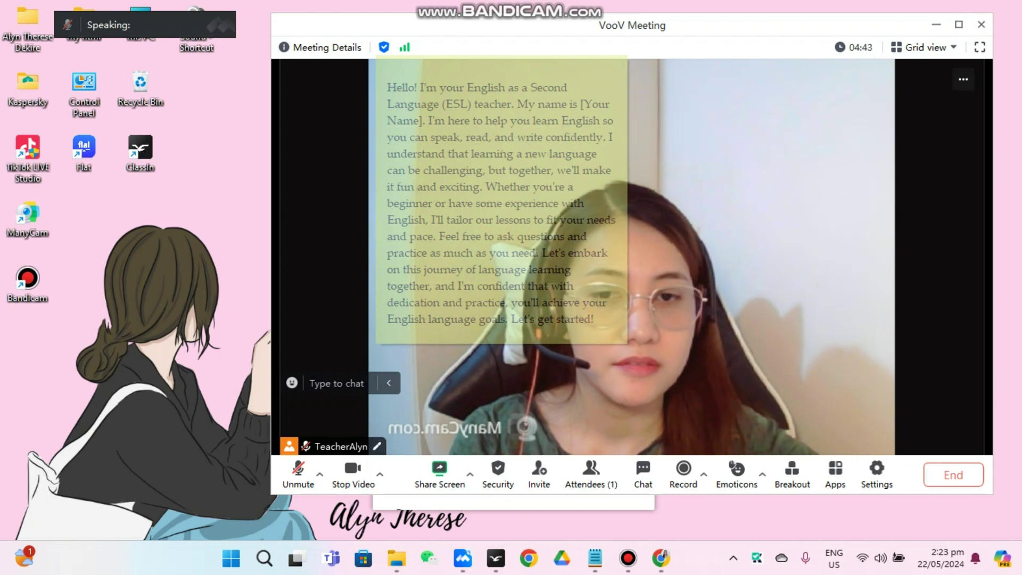
End the VooV meeting.
{"action": "left_click", "coordinate": [953, 475]}
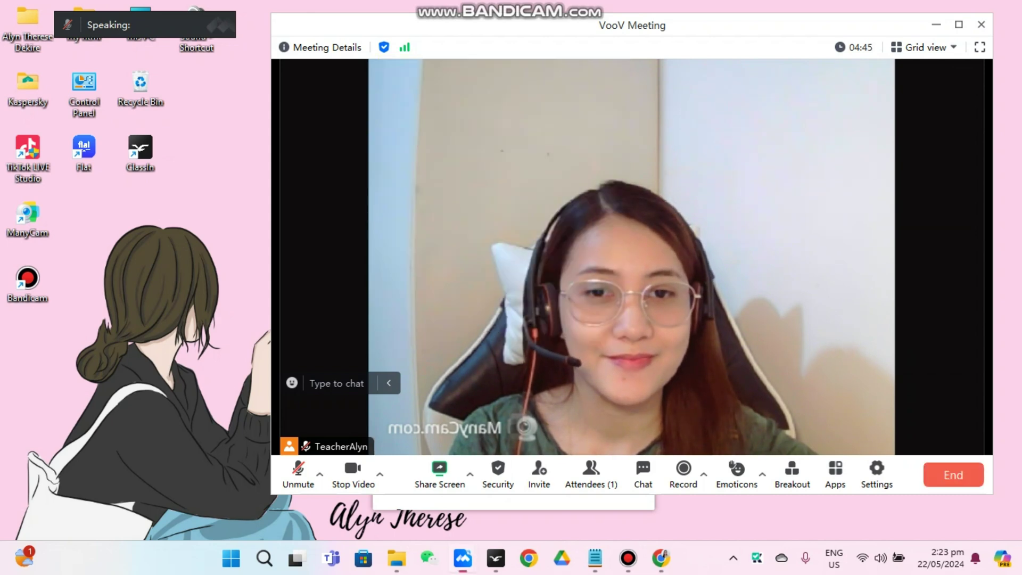
{"action": "left_click", "coordinate": [917, 396]}
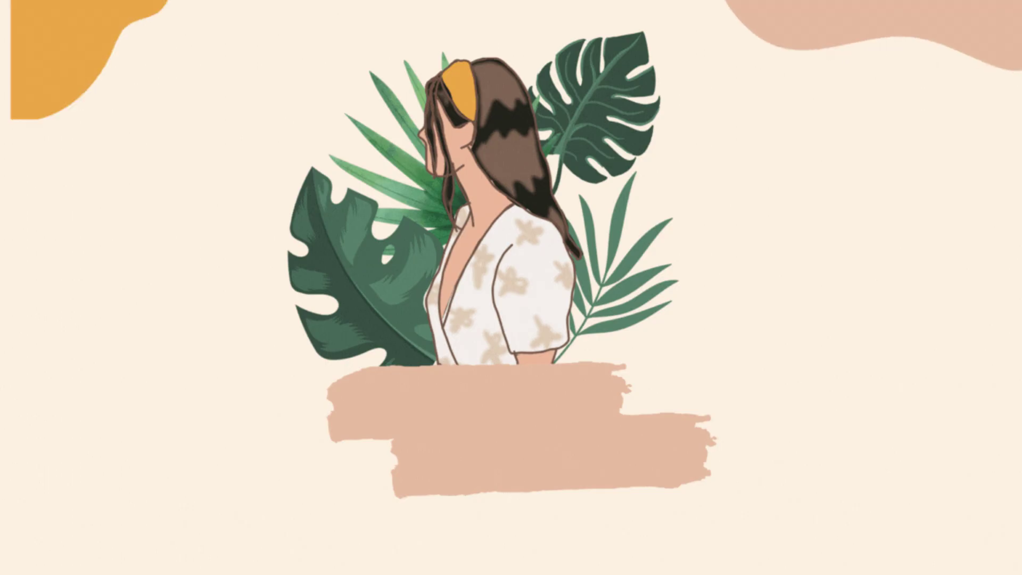